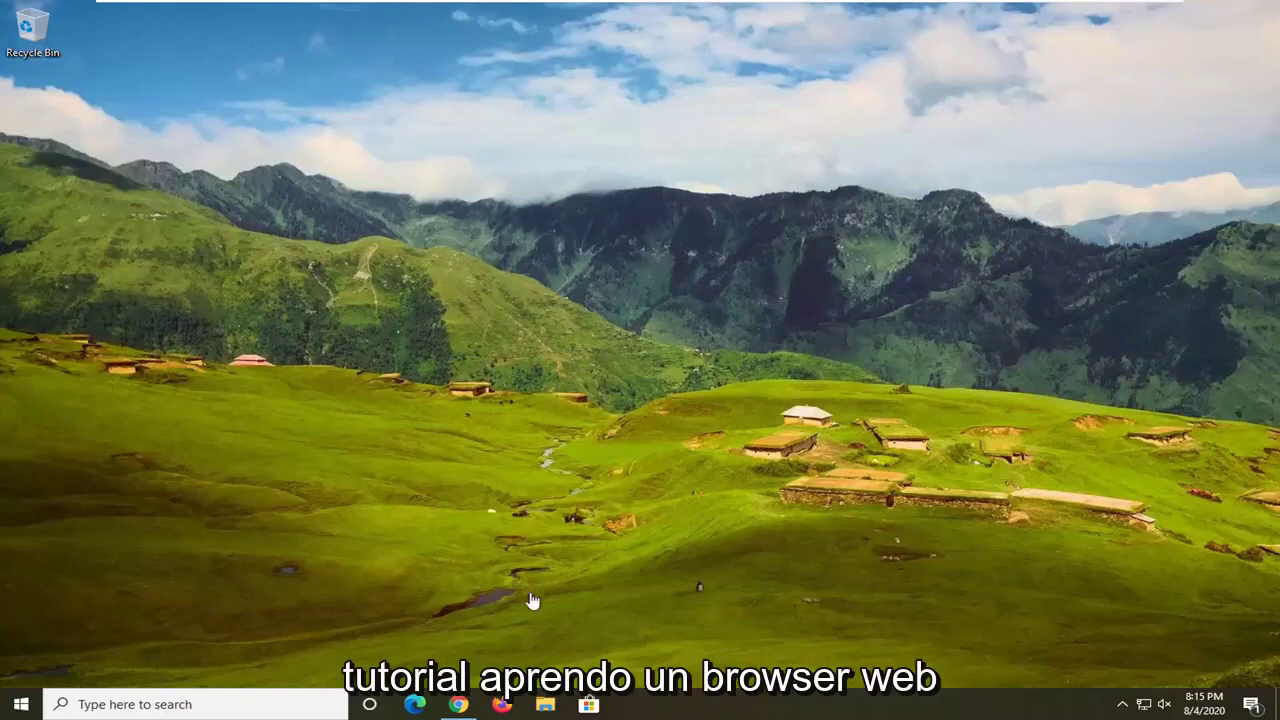
Open a new Chrome window from the taskbar and maximize it.
{"action": "right_click", "coordinate": [459, 704]}
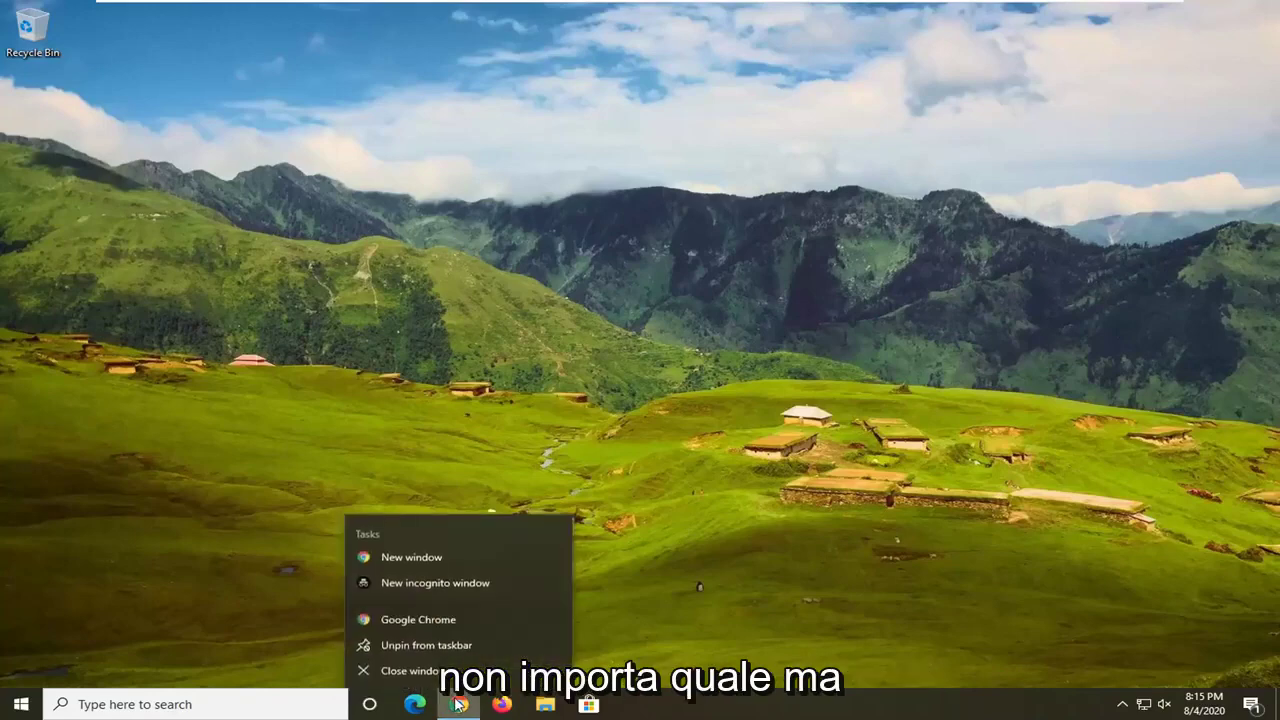
{"action": "left_click", "coordinate": [440, 617]}
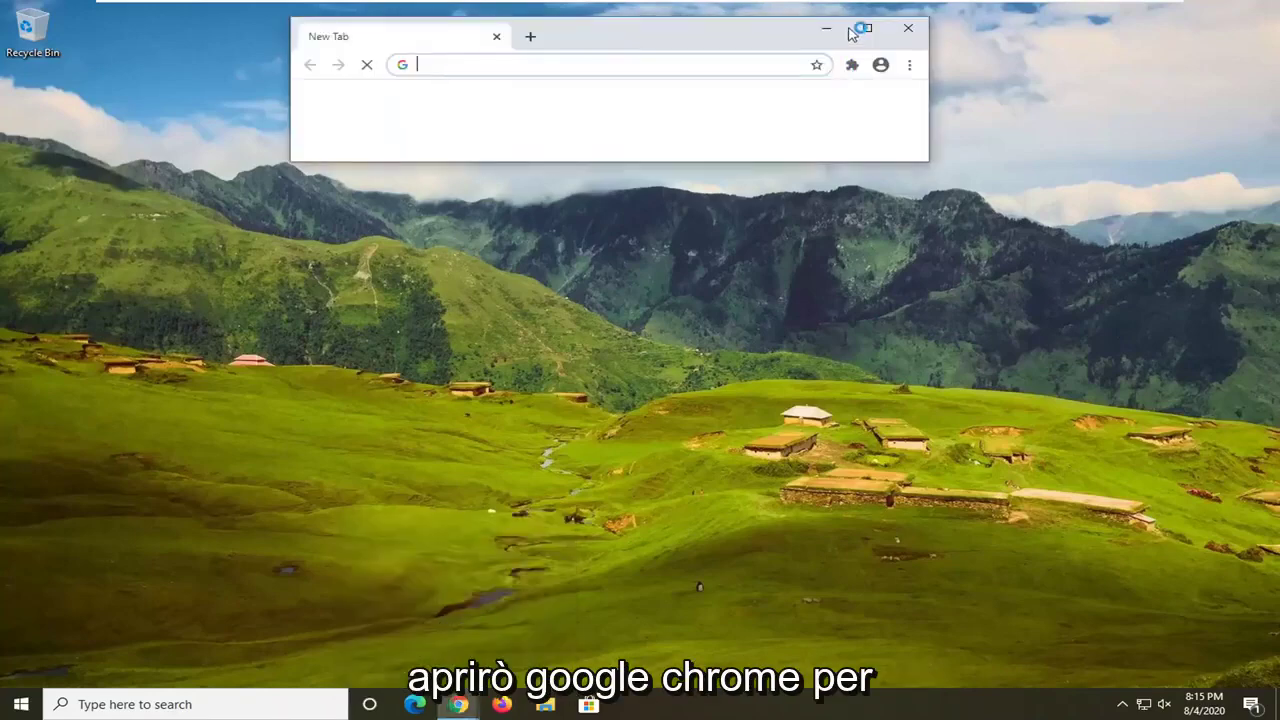
{"action": "left_click", "coordinate": [857, 30]}
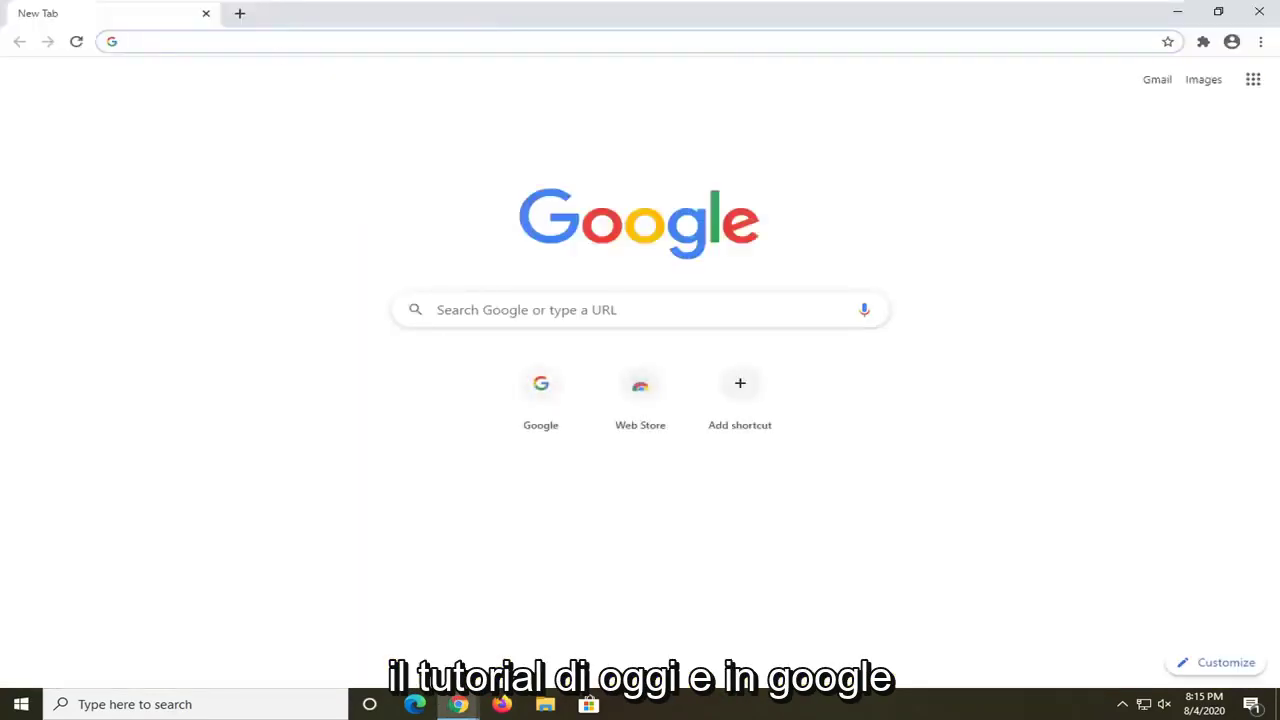
Search Google for 'microsoft visual c++' and open the Visual C++ Redistributable download page.
{"action": "left_click", "coordinate": [434, 309]}
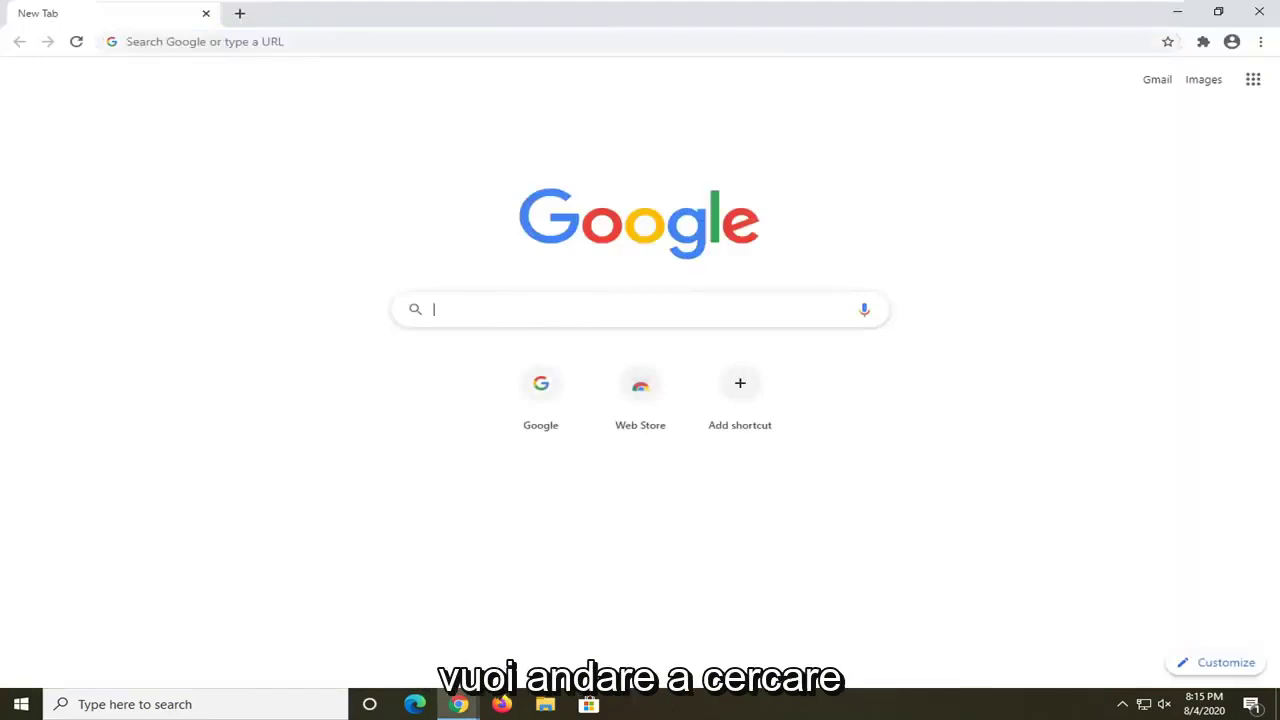
{"action": "type", "text": "microsoft visua"}
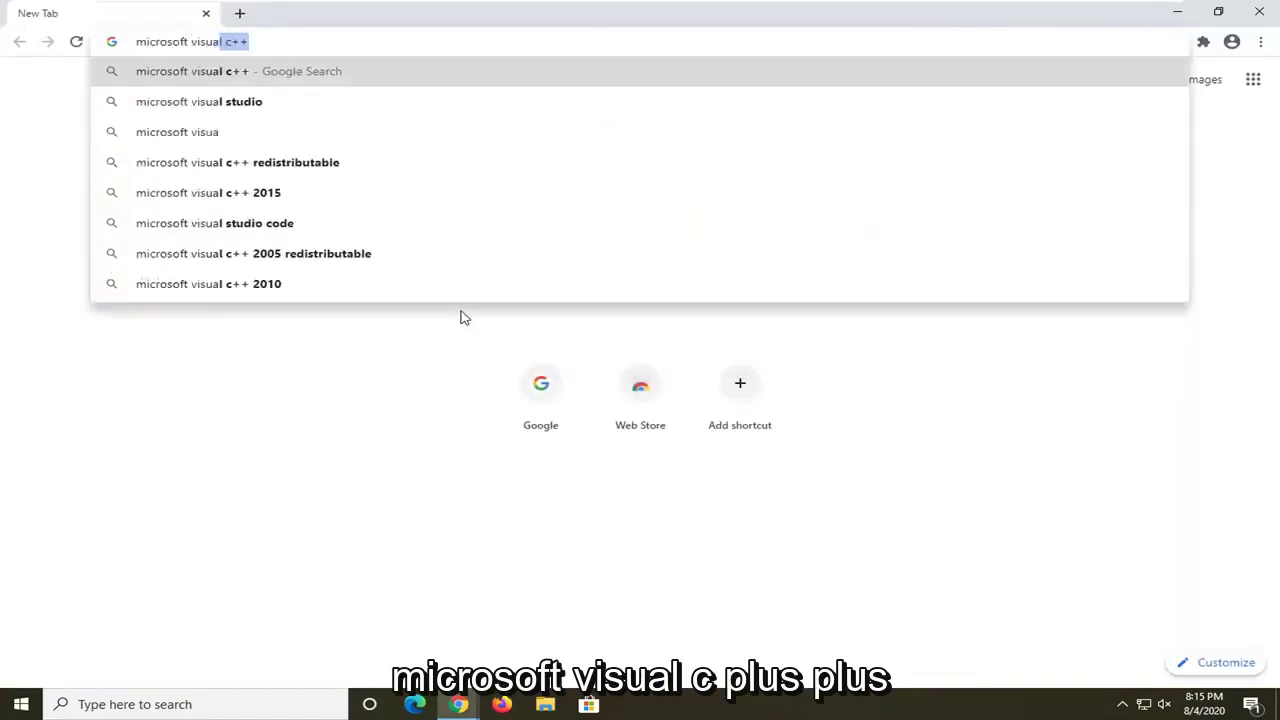
{"action": "type", "text": "l c+"}
{"action": "key", "text": "Return"}
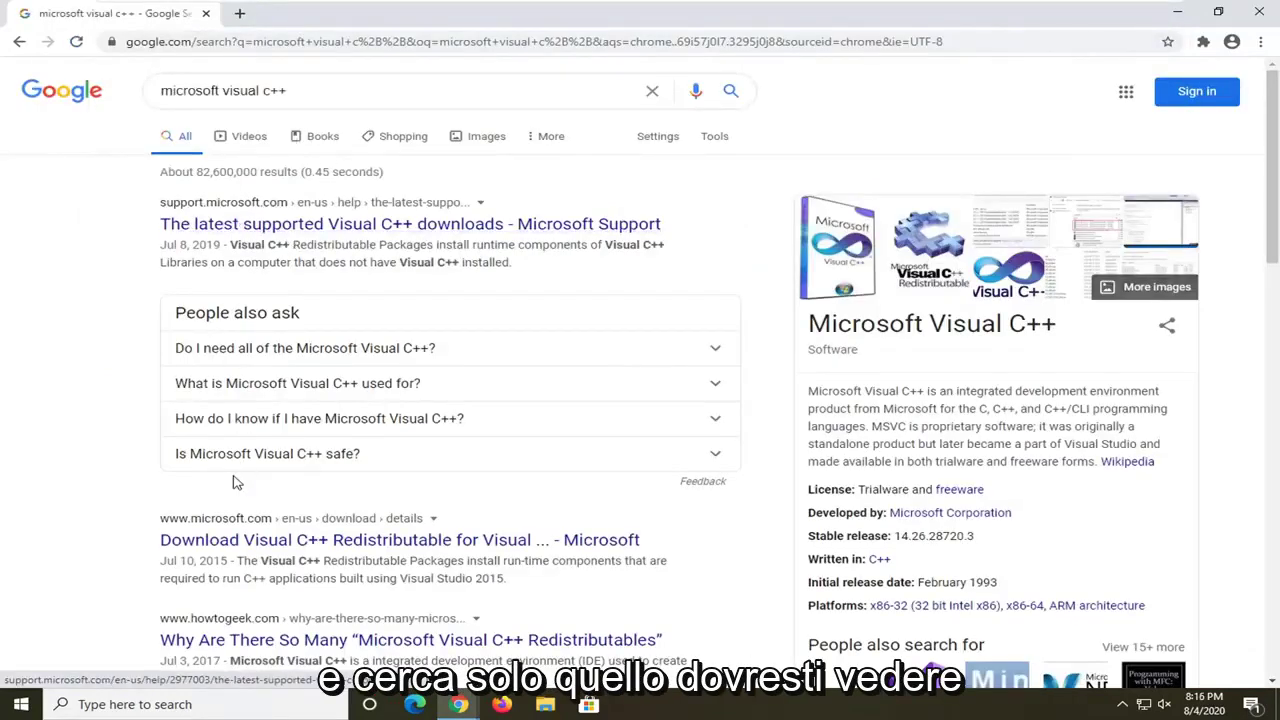
{"action": "scroll", "coordinate": [232, 482], "scroll_direction": "down", "scroll_amount": 1}
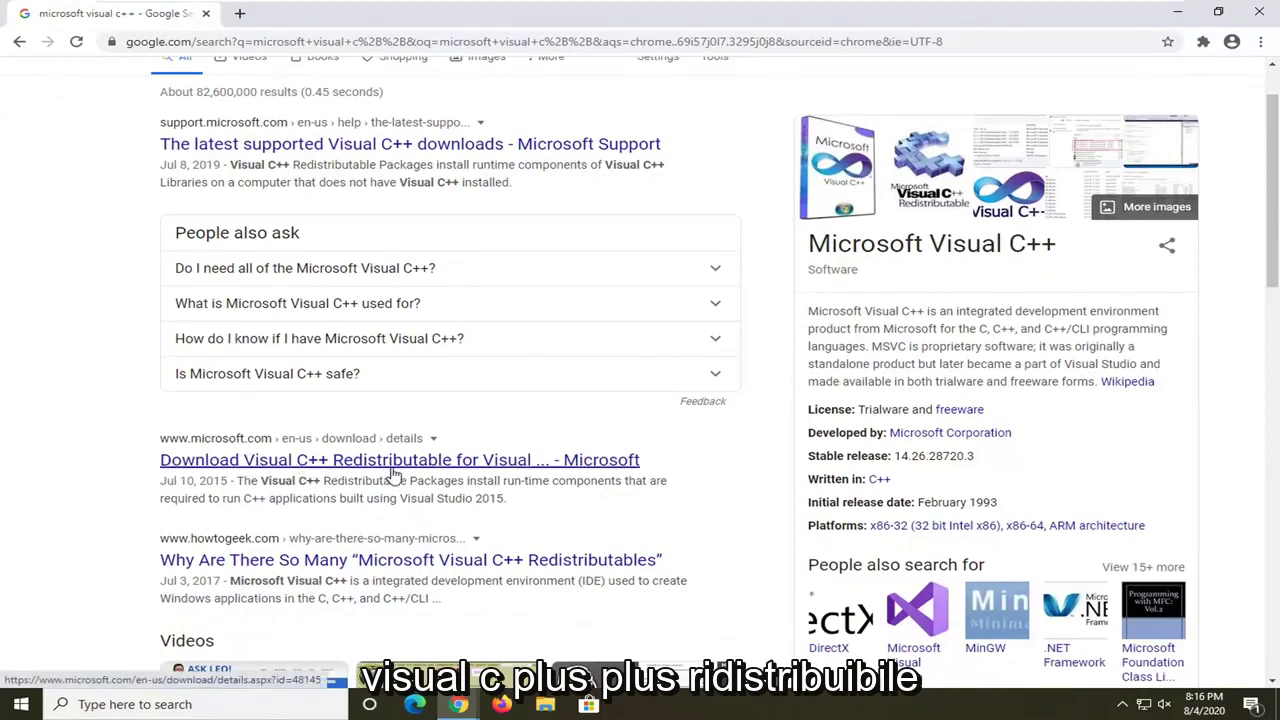
{"action": "left_click", "coordinate": [330, 472]}
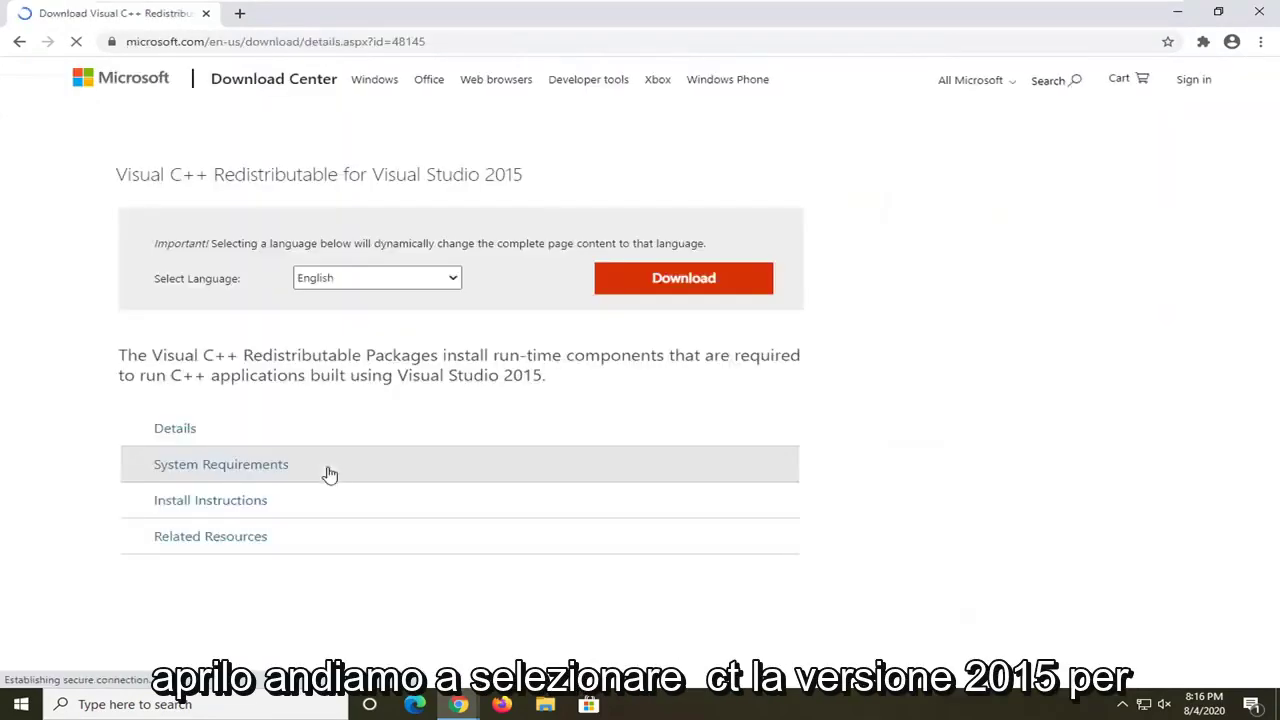
{"action": "scroll", "coordinate": [425, 465], "scroll_direction": "down", "scroll_amount": 3}
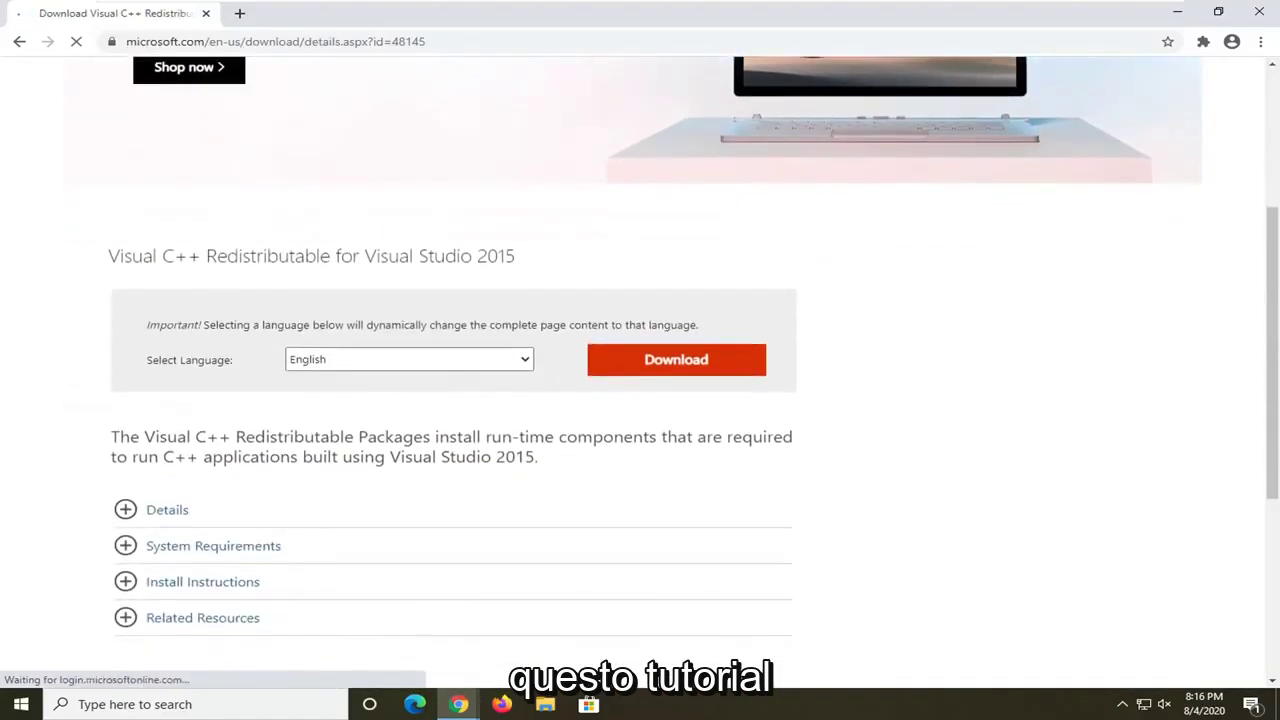
Choose vc_redist.x86.exe from the Download Center file list and download it.
{"action": "left_click", "coordinate": [686, 364]}
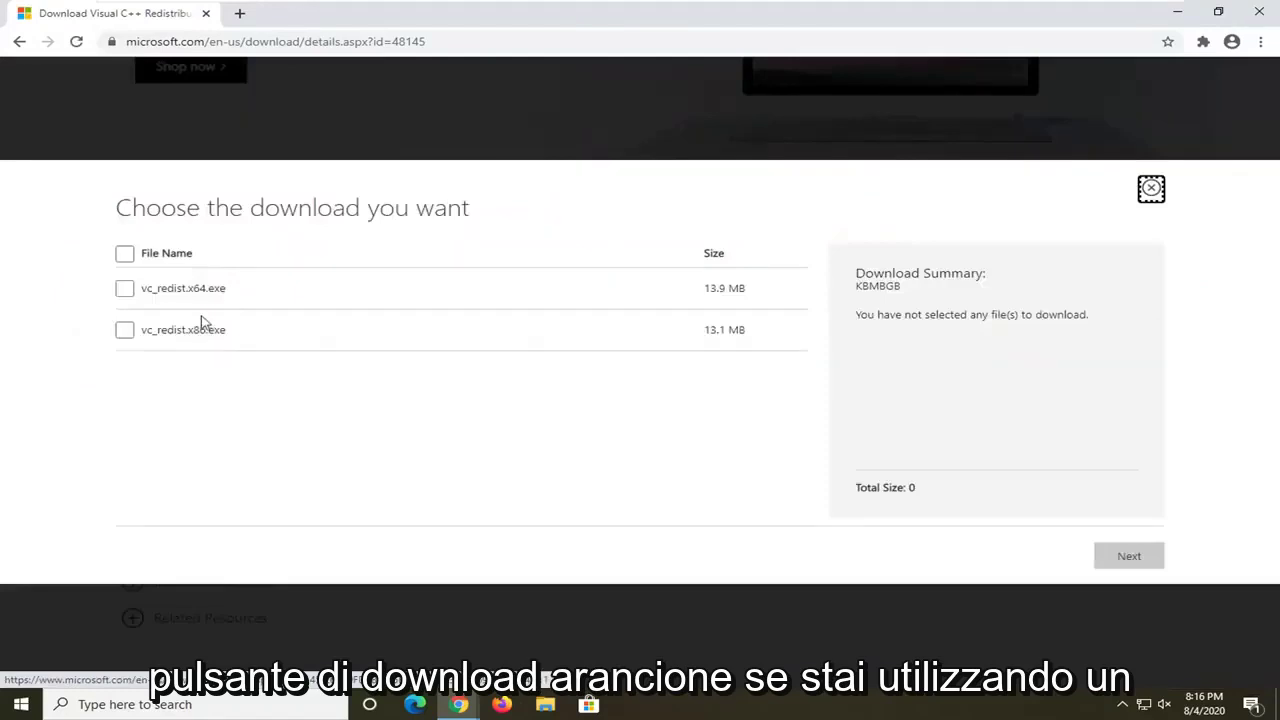
{"action": "left_click_drag", "start_coordinate": [185, 330], "coordinate": [227, 330]}
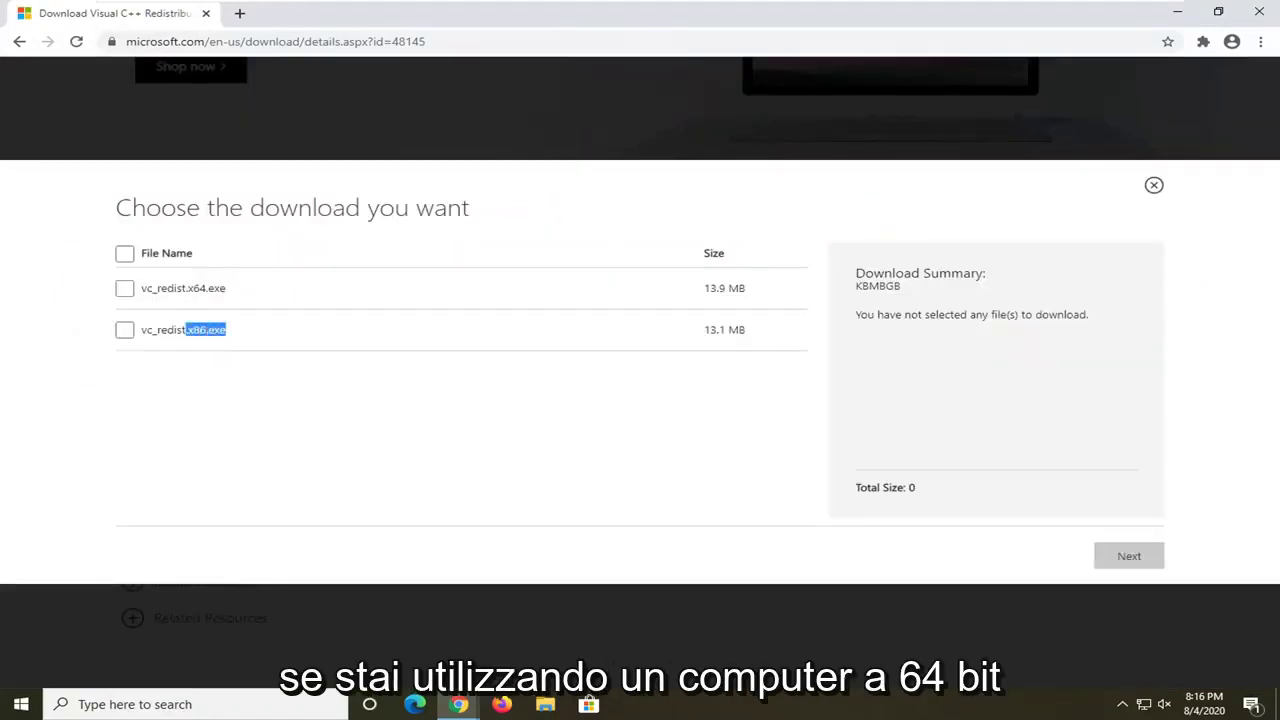
{"action": "left_click_drag", "start_coordinate": [193, 288], "coordinate": [227, 288]}
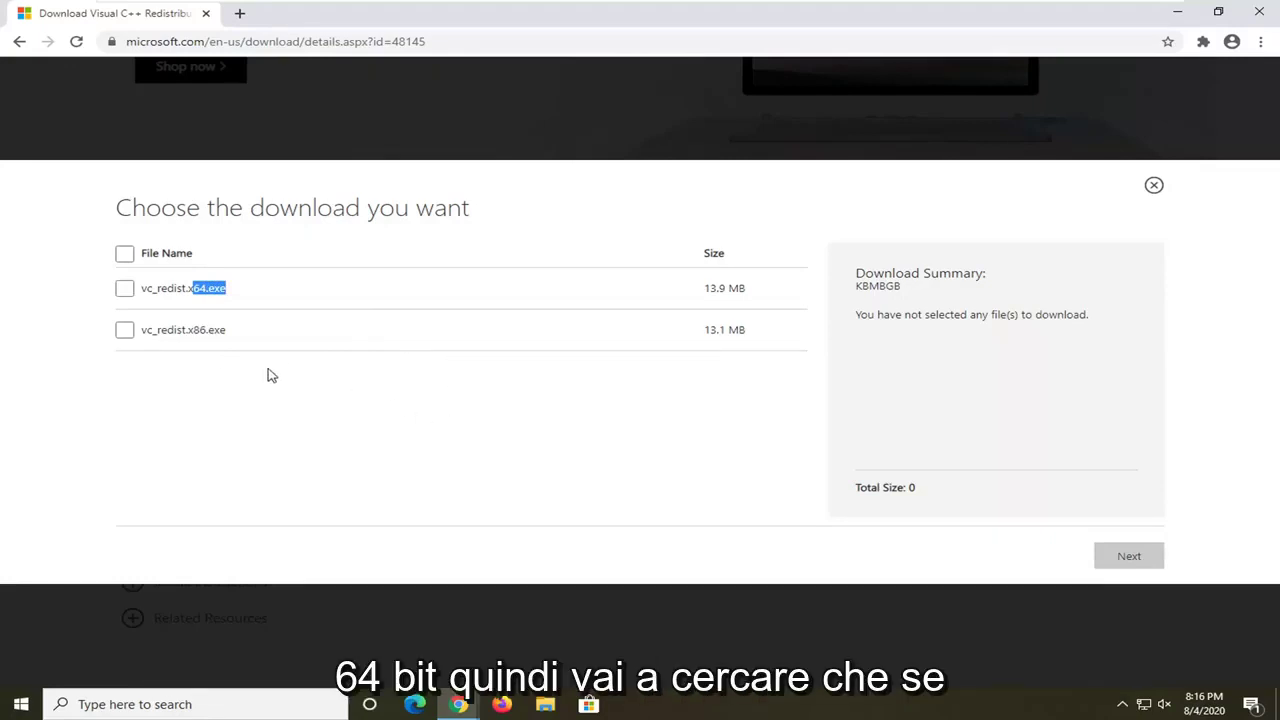
{"action": "left_click", "coordinate": [329, 362]}
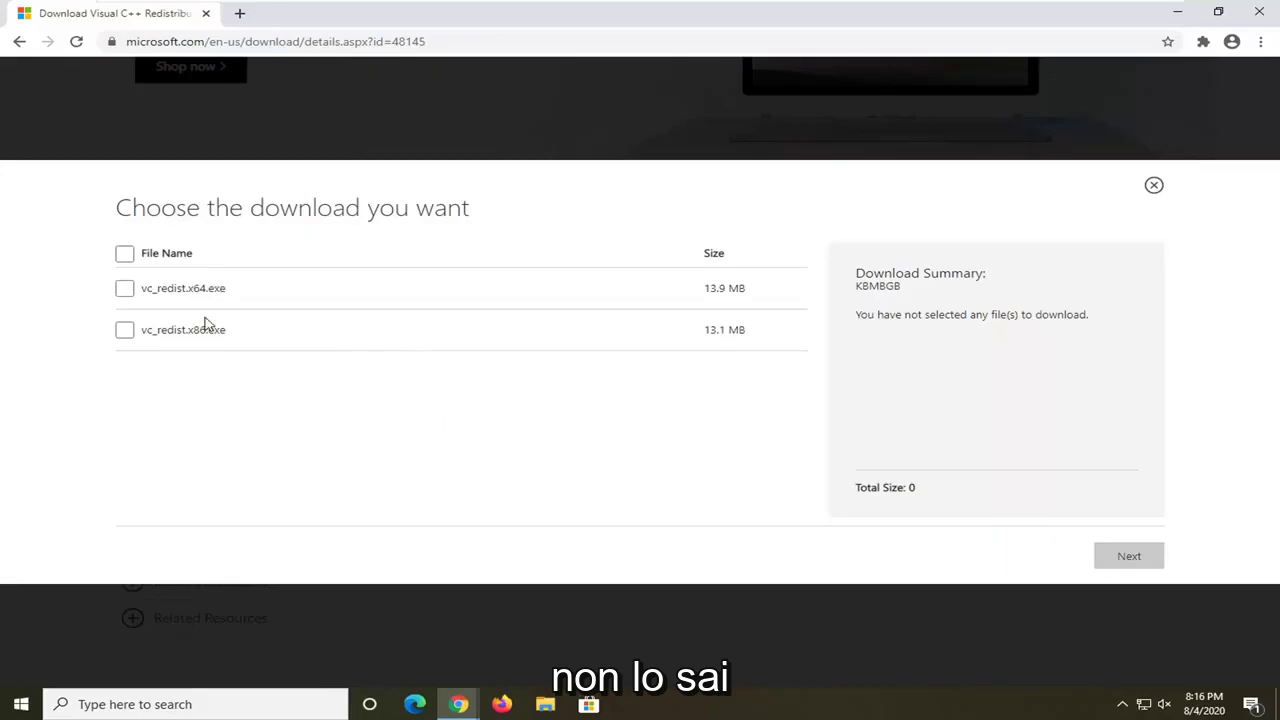
{"action": "left_click", "coordinate": [125, 331]}
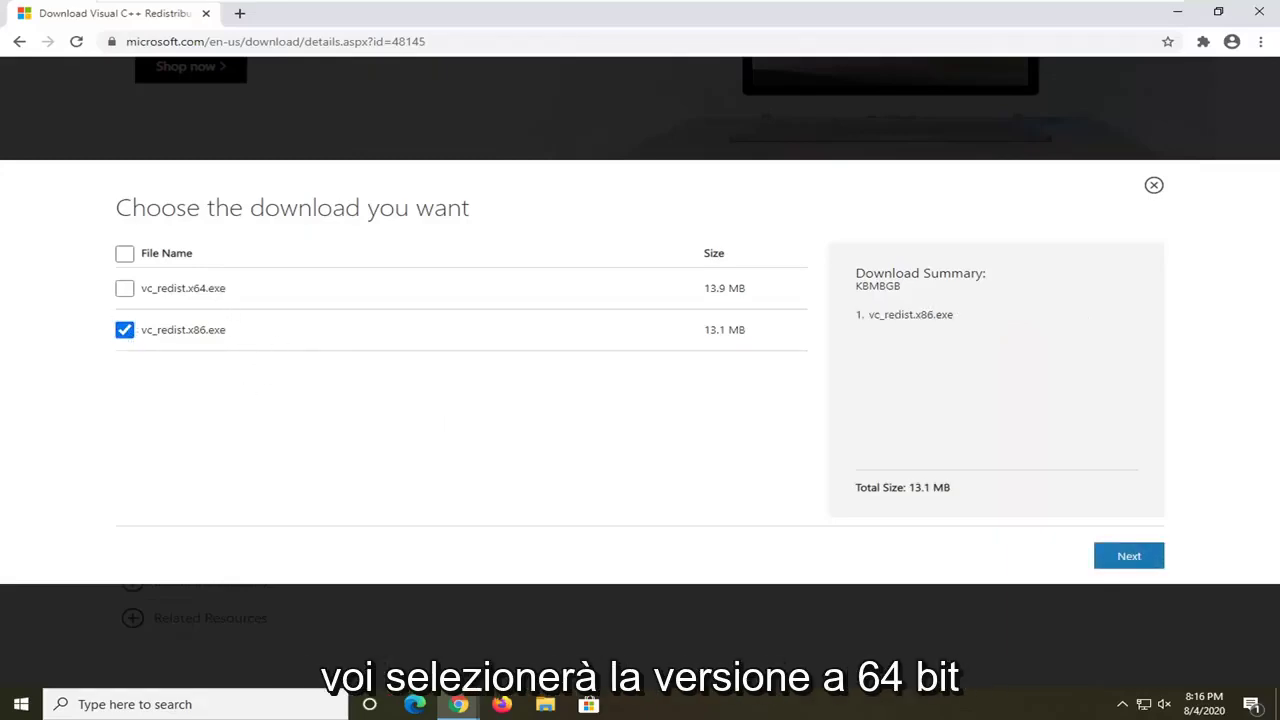
{"action": "left_click_drag", "start_coordinate": [187, 289], "coordinate": [233, 298]}
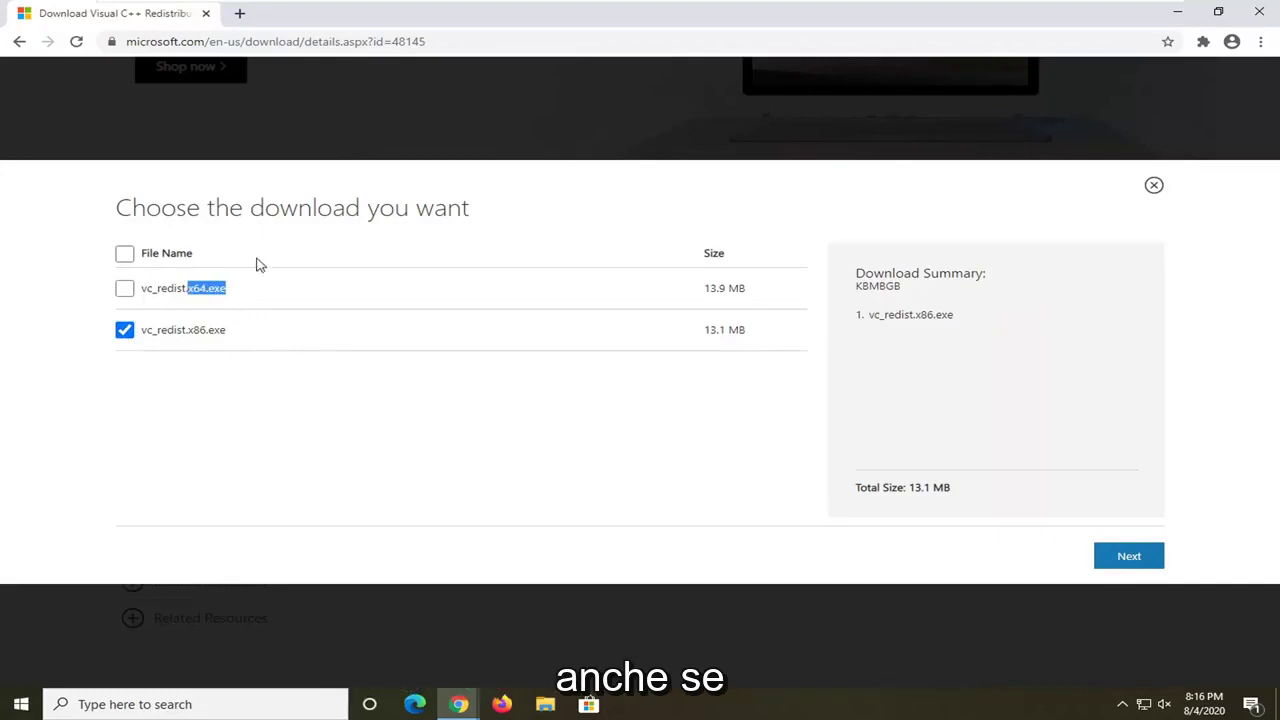
{"action": "left_click", "coordinate": [276, 296]}
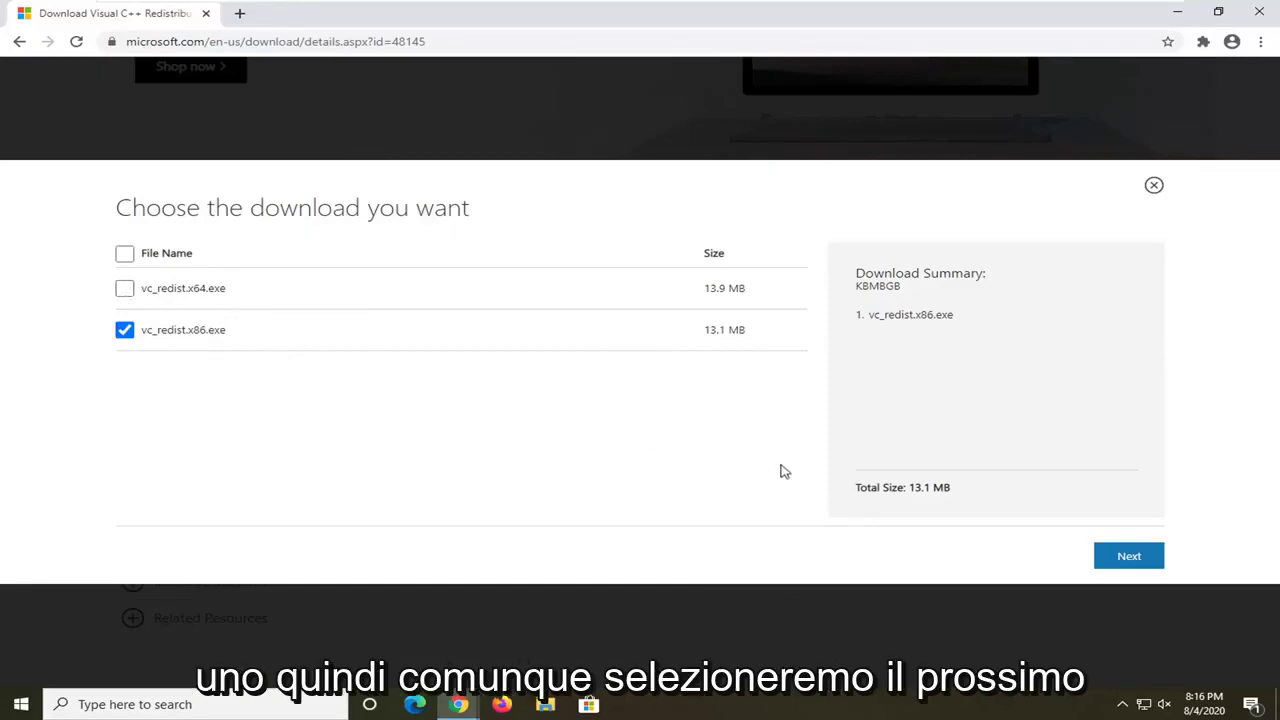
{"action": "left_click", "coordinate": [1122, 559]}
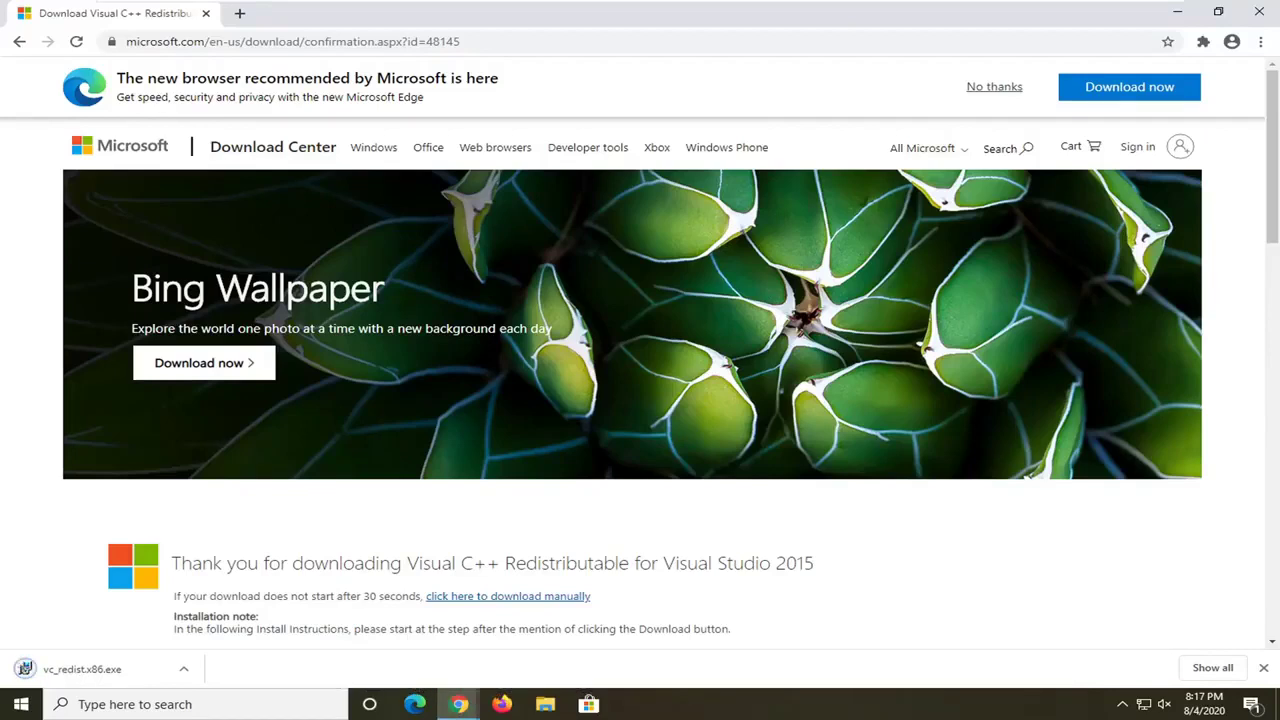
Run the downloaded vc_redist.x86.exe, minimizing Chrome and allowing the security warning.
{"action": "left_click", "coordinate": [80, 670]}
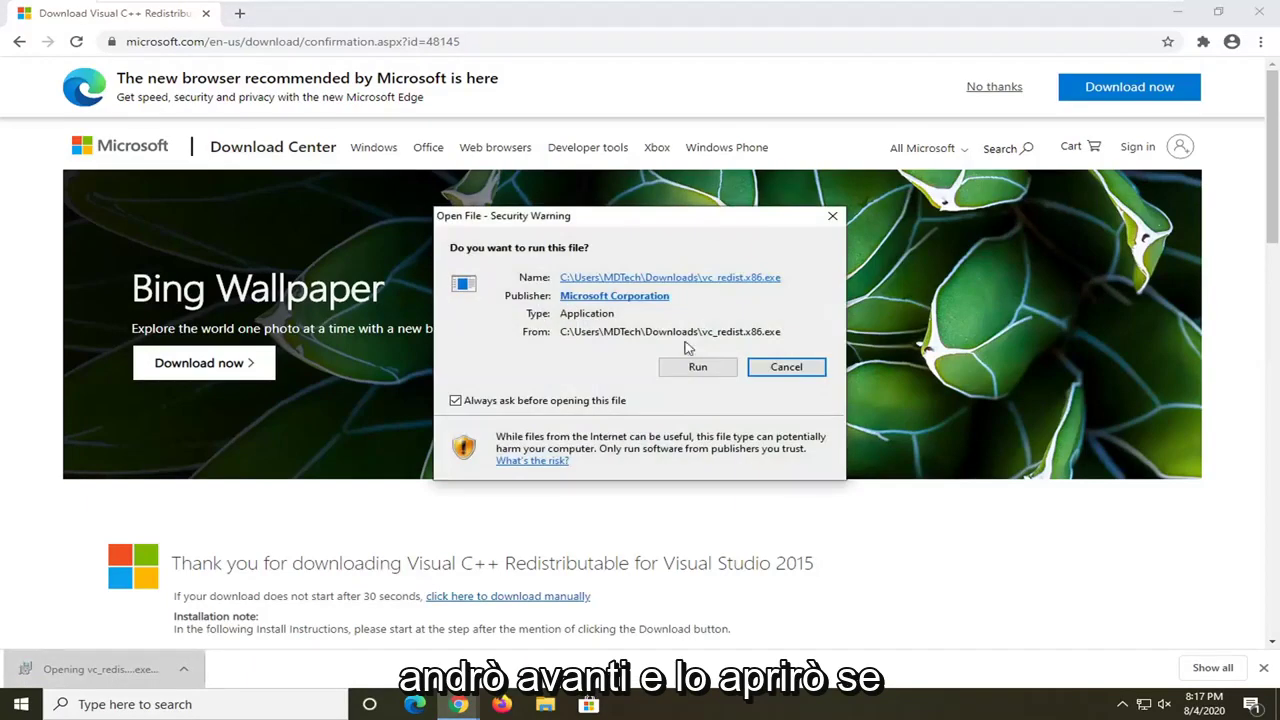
{"action": "left_click", "coordinate": [1177, 12]}
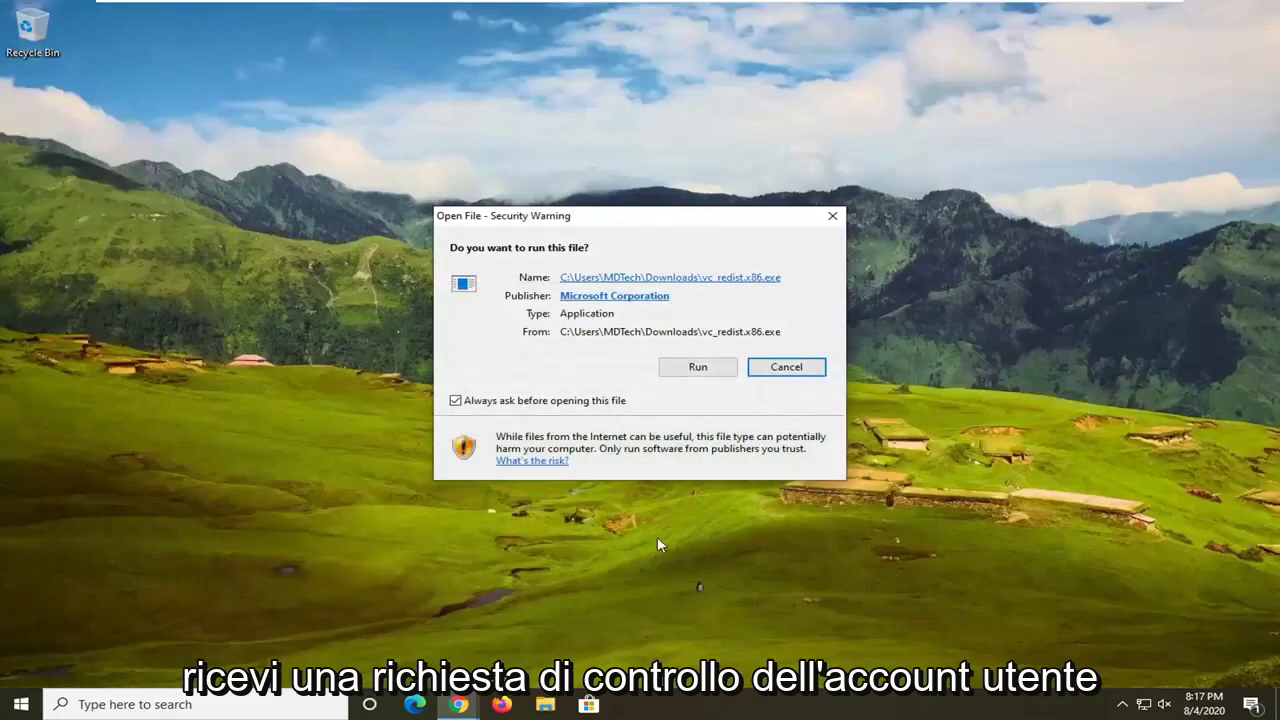
{"action": "left_click", "coordinate": [696, 368]}
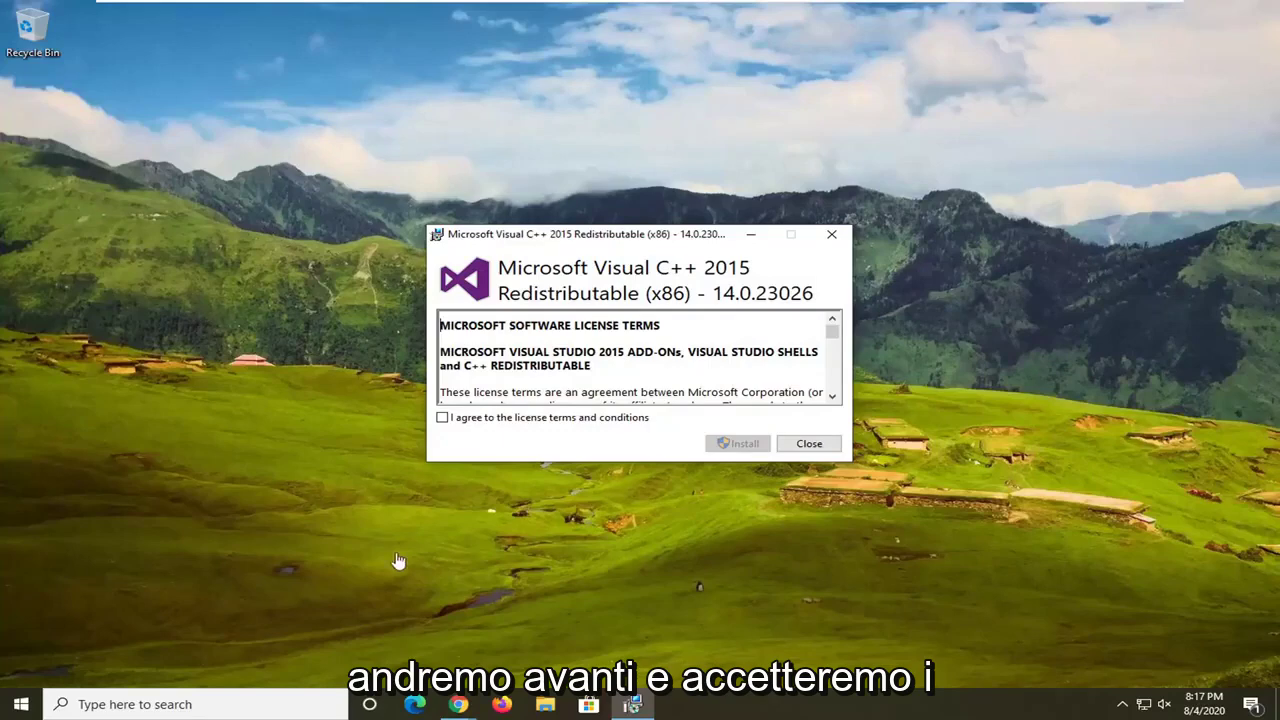
Accept the license terms, attempt the install, and close the 0x80070666 Setup Failed message.
{"action": "left_click", "coordinate": [562, 419]}
{"action": "left_click", "coordinate": [740, 443]}
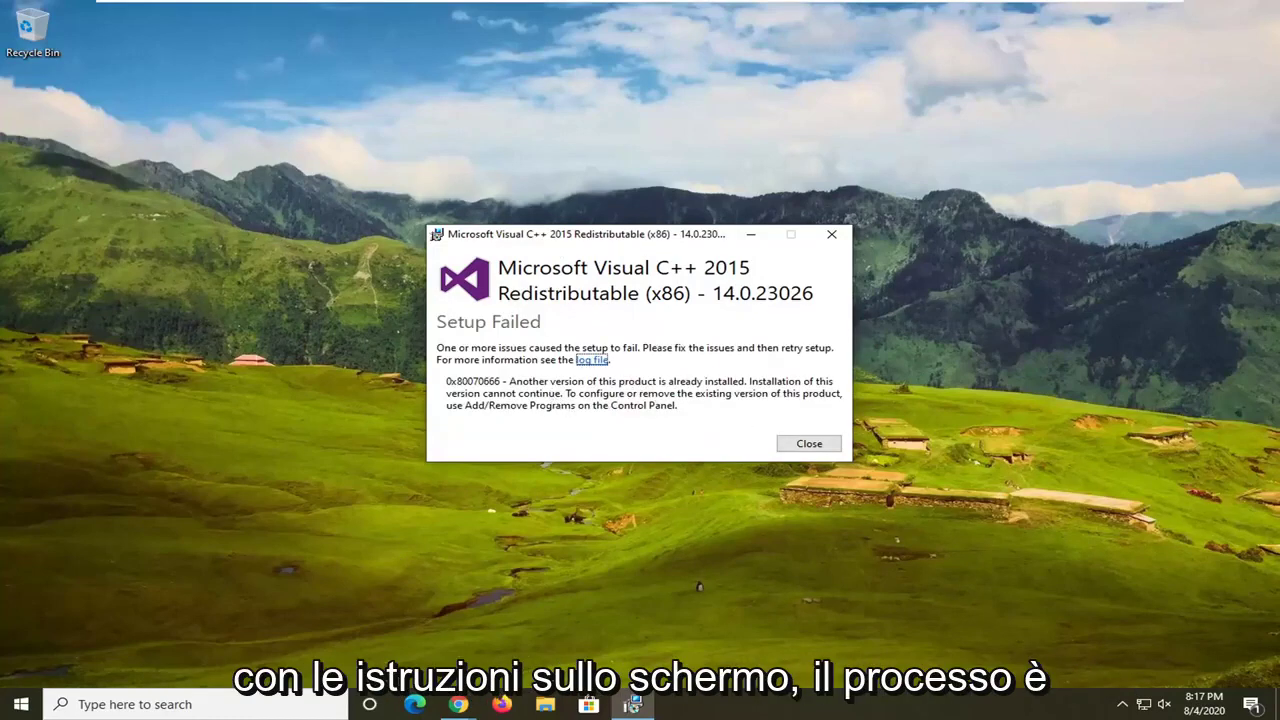
{"action": "left_click", "coordinate": [809, 444]}
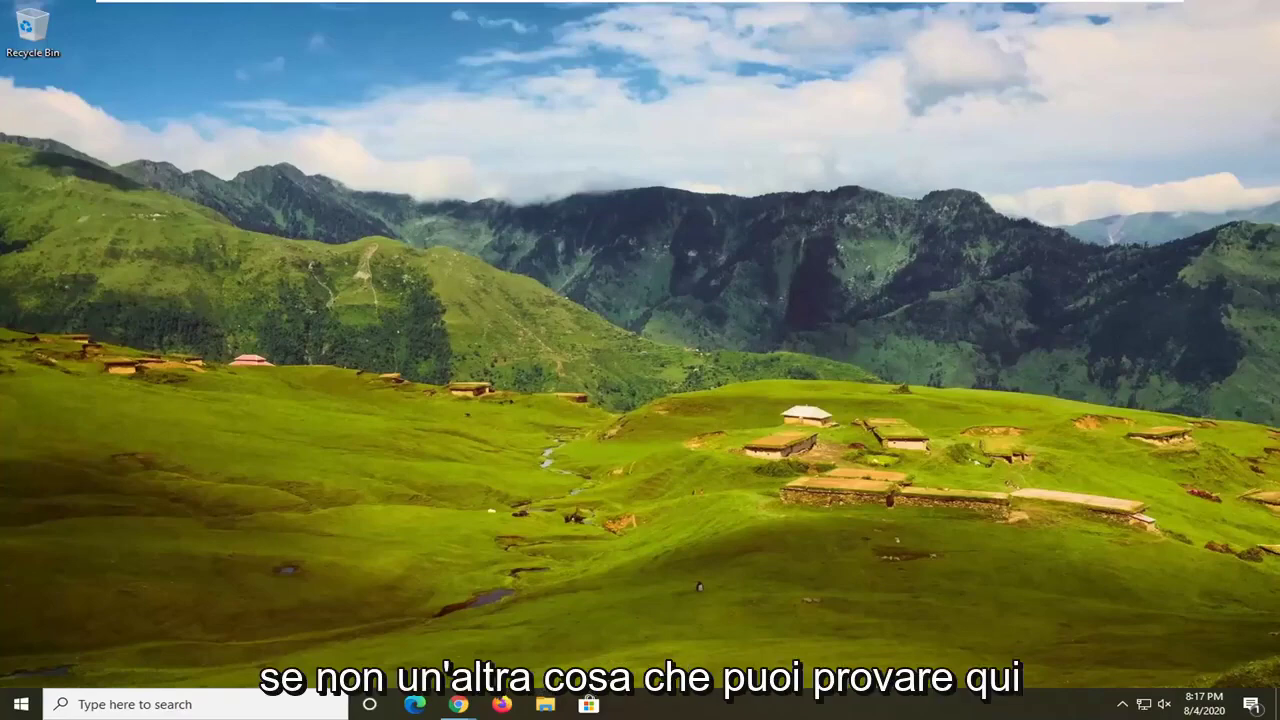
Search Start for cmd and run Command Prompt as administrator, approving the UAC prompt.
{"action": "left_click", "coordinate": [4, 710]}
{"action": "type", "text": "cmd"}
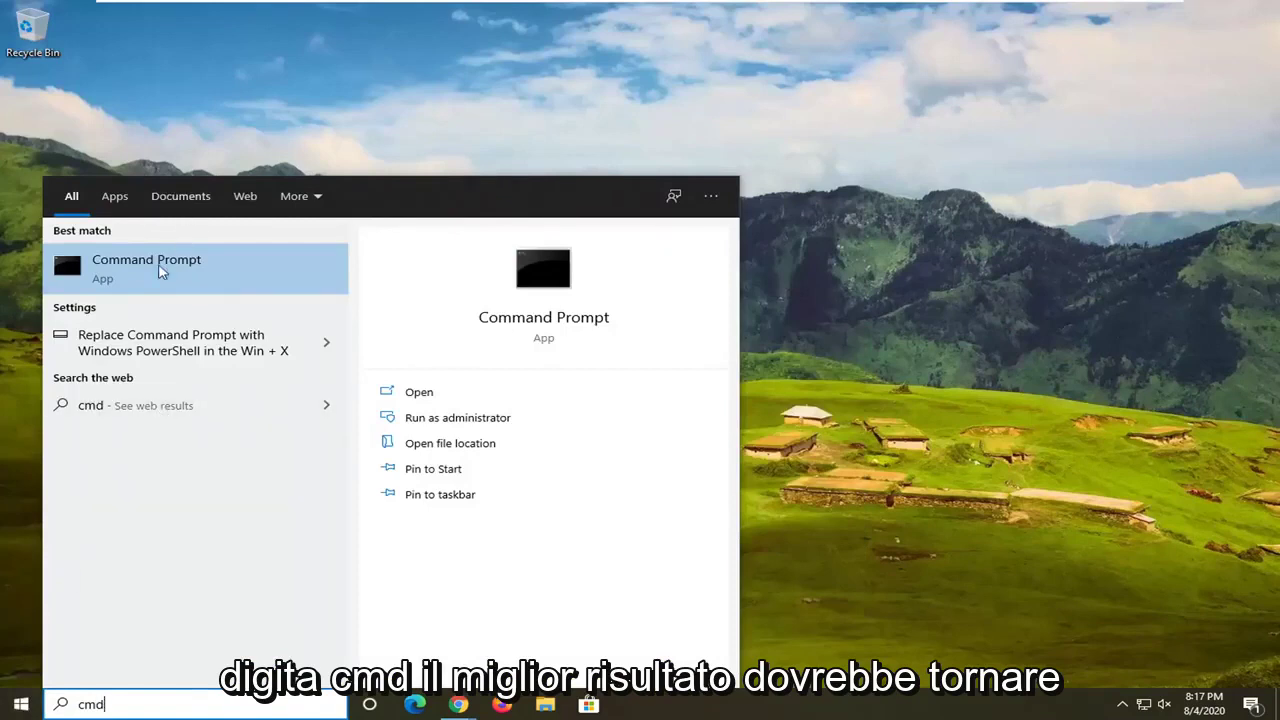
{"action": "right_click", "coordinate": [138, 269]}
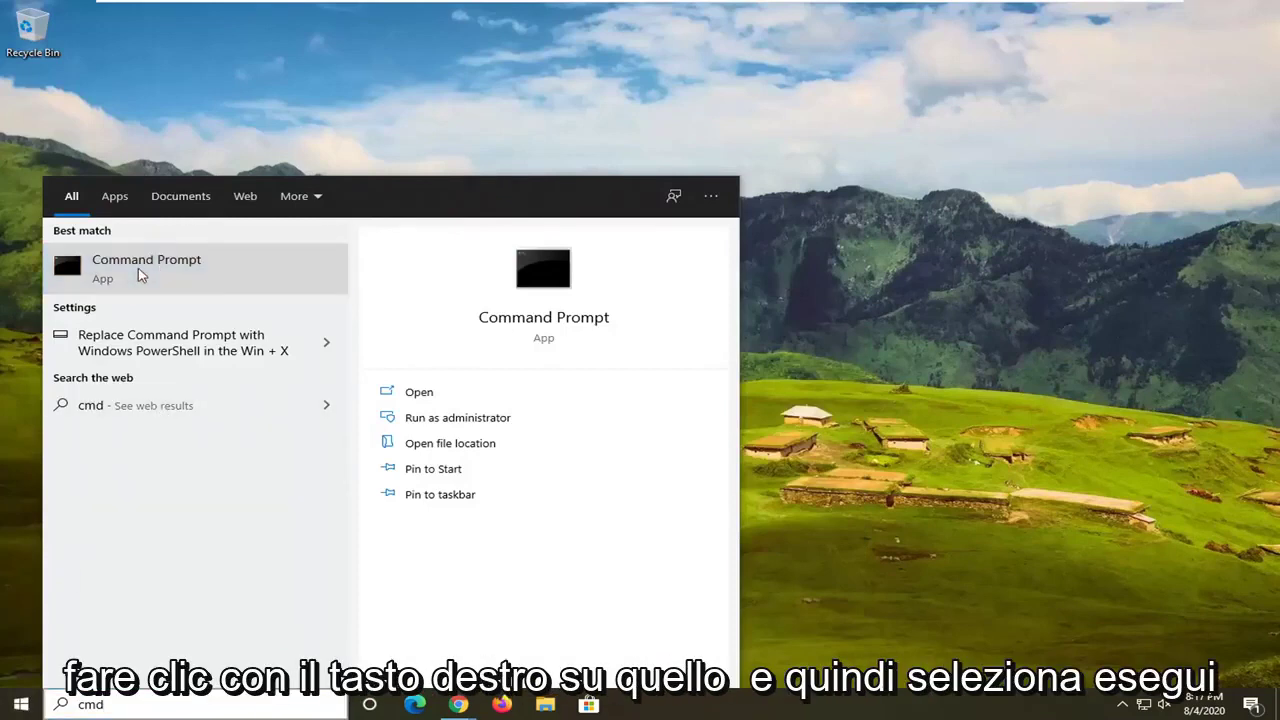
{"action": "left_click", "coordinate": [228, 285]}
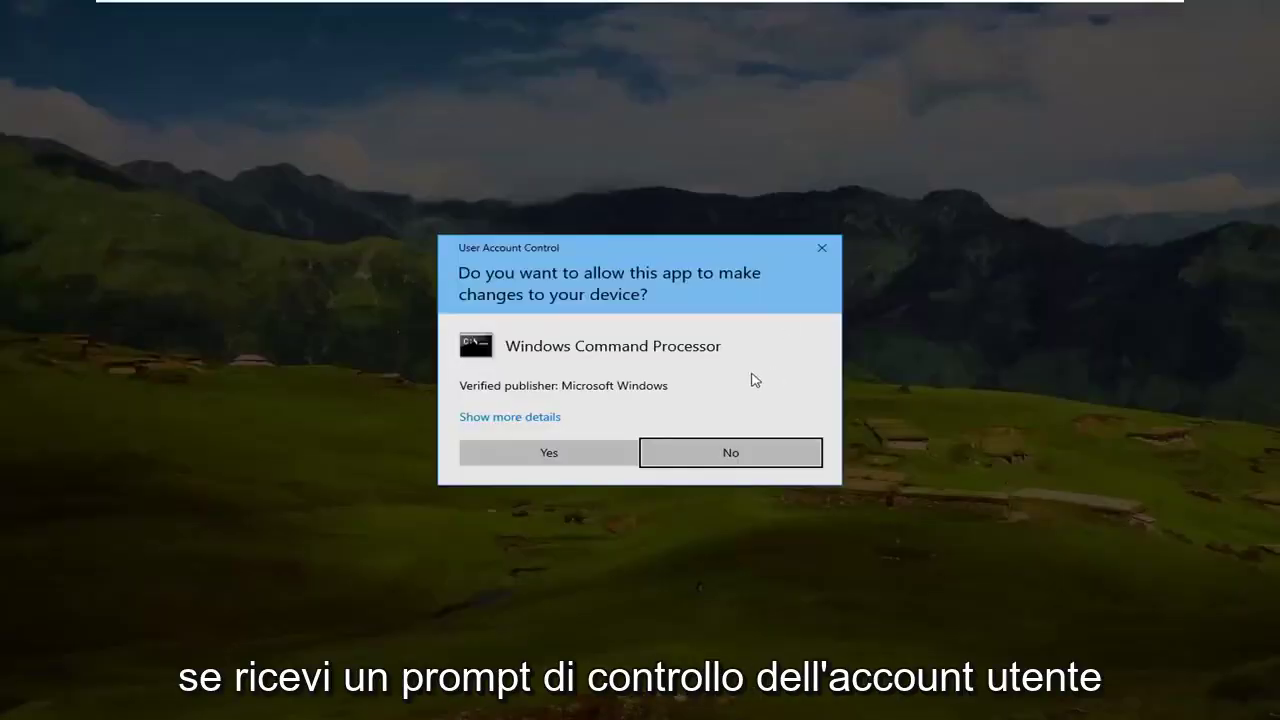
{"action": "left_click", "coordinate": [530, 455]}
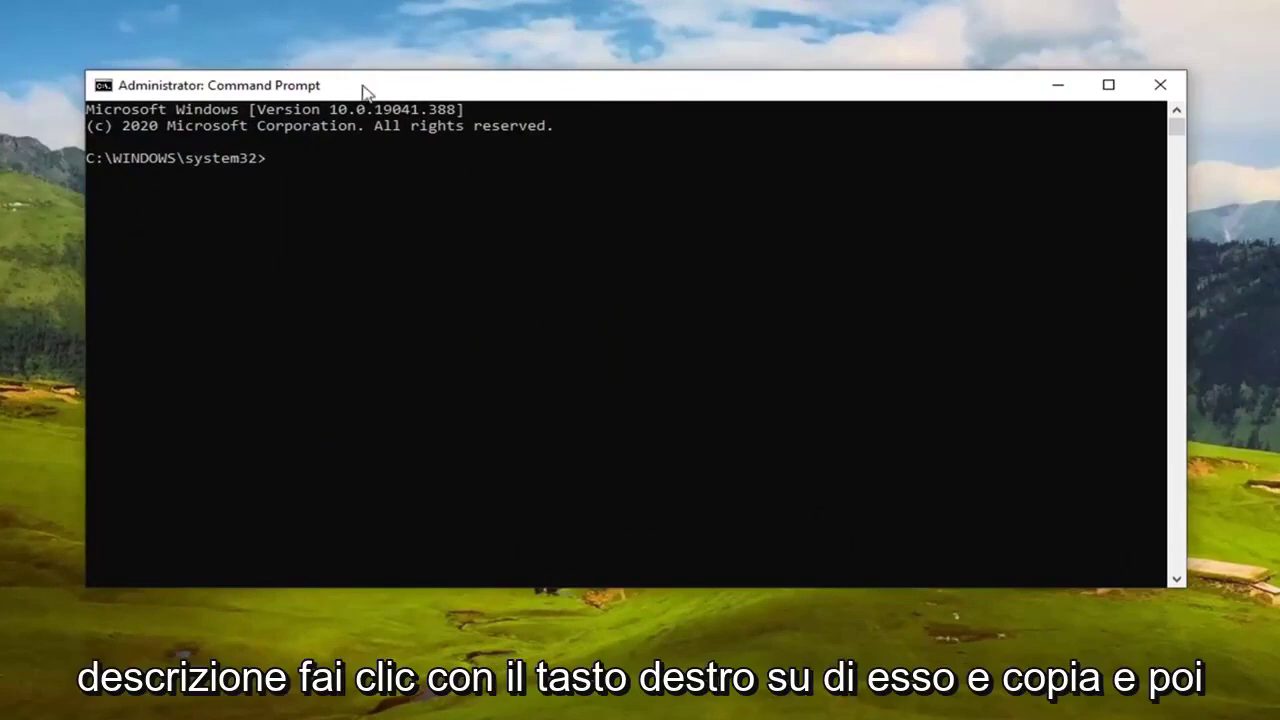
Paste sfc /scannow via the title-bar Edit menu and run it to completion.
{"action": "right_click", "coordinate": [637, 88]}
{"action": "mouse_move", "coordinate": [781, 250]}
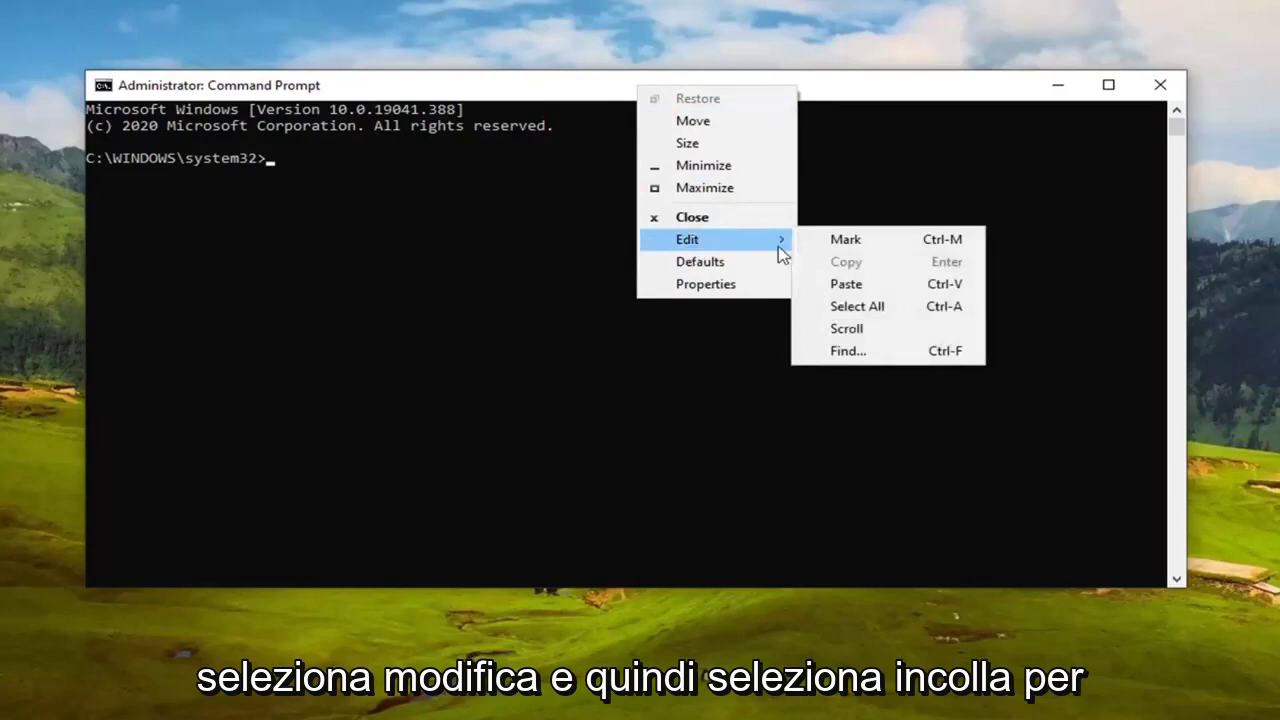
{"action": "left_click", "coordinate": [848, 285]}
{"action": "key", "text": "Return"}
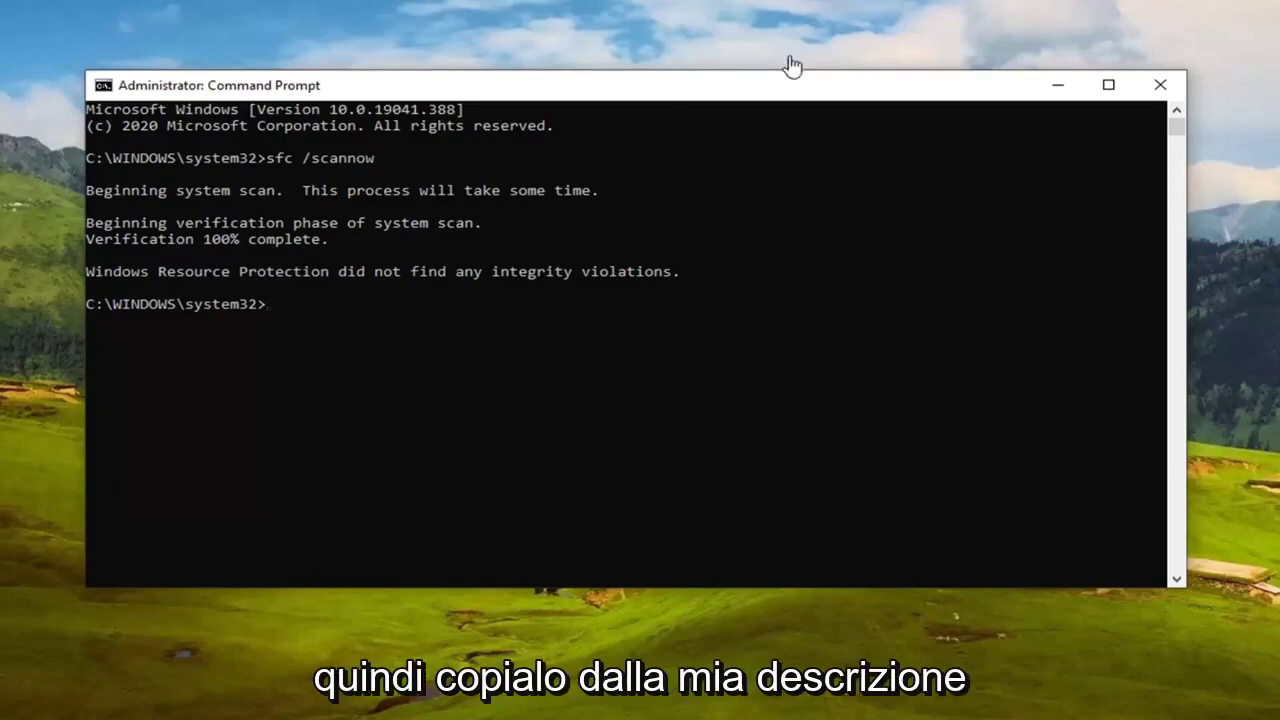
Paste and run DISM.exe /Online /Cleanup-image /Restorehealth, then close Command Prompt when finished.
{"action": "right_click", "coordinate": [630, 90]}
{"action": "mouse_move", "coordinate": [688, 240]}
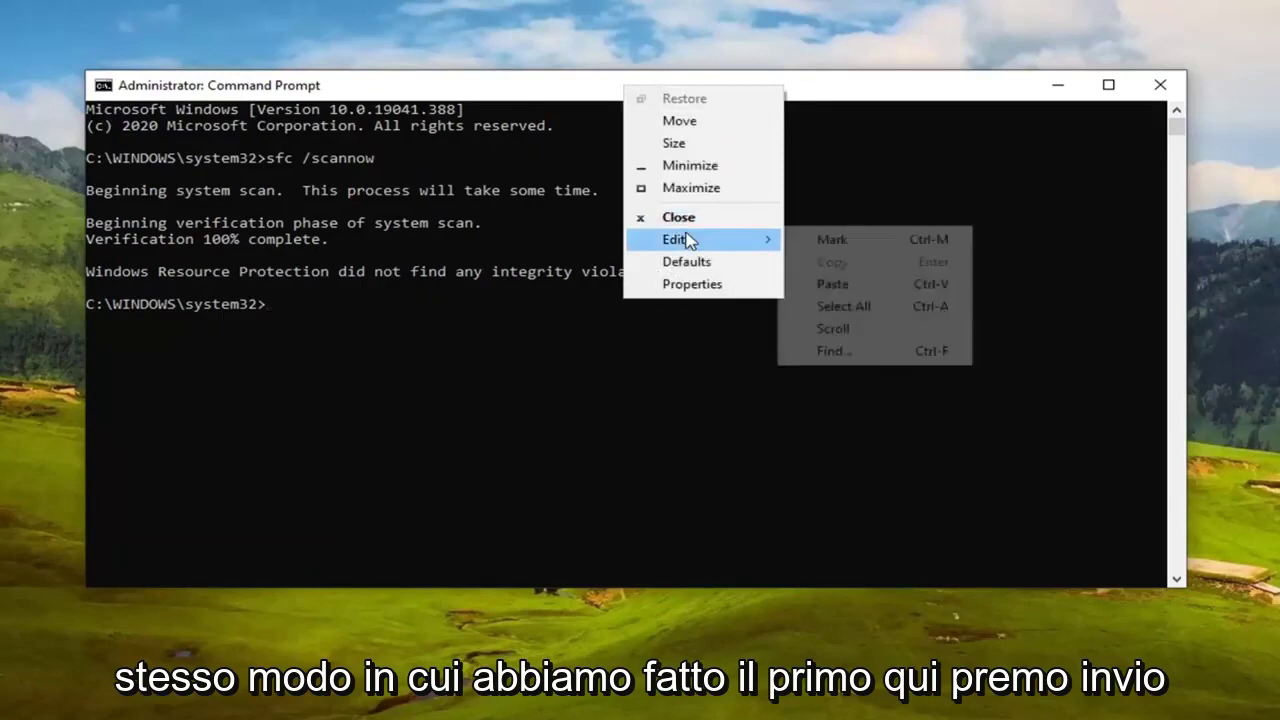
{"action": "left_click", "coordinate": [811, 284]}
{"action": "key", "text": "Return"}
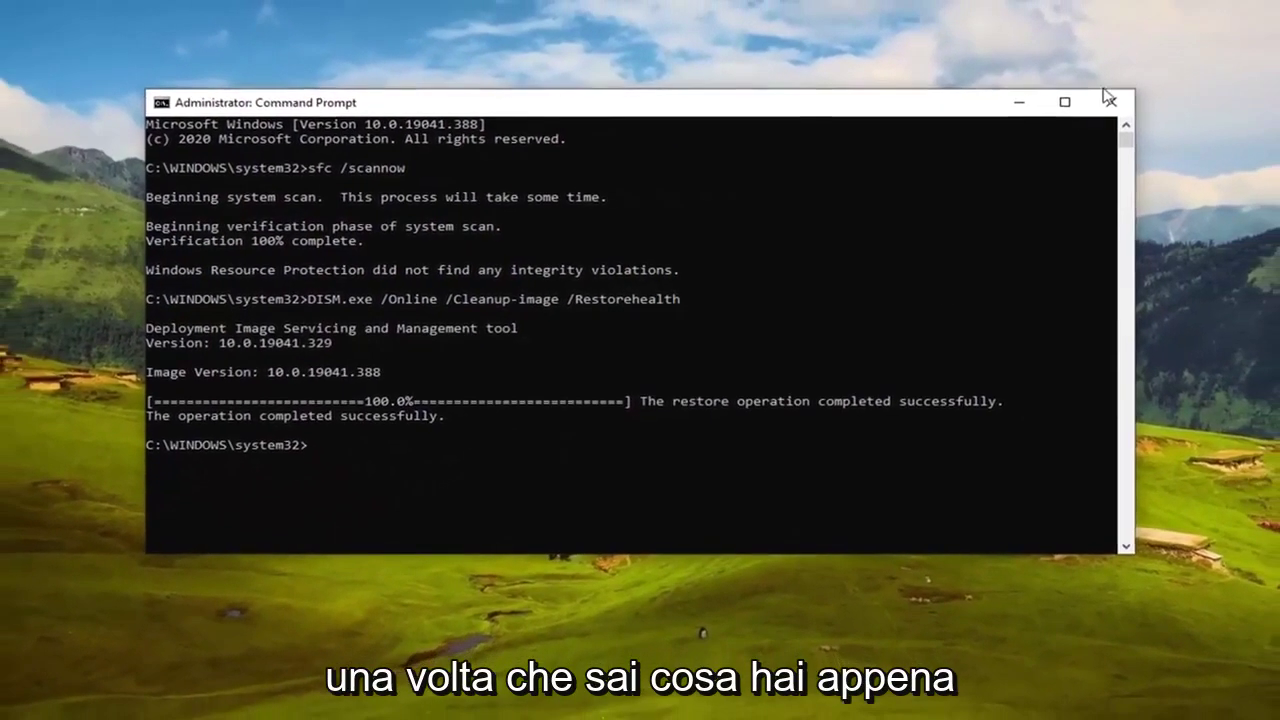
{"action": "left_click", "coordinate": [1108, 100]}
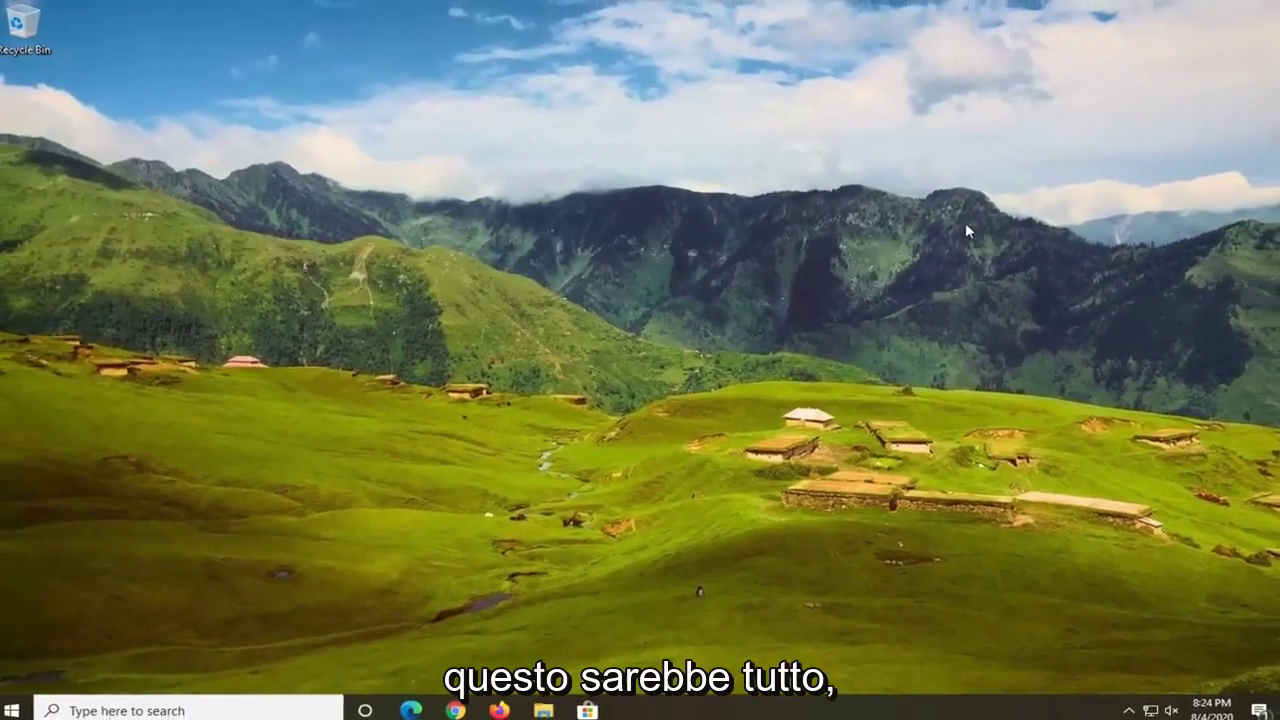